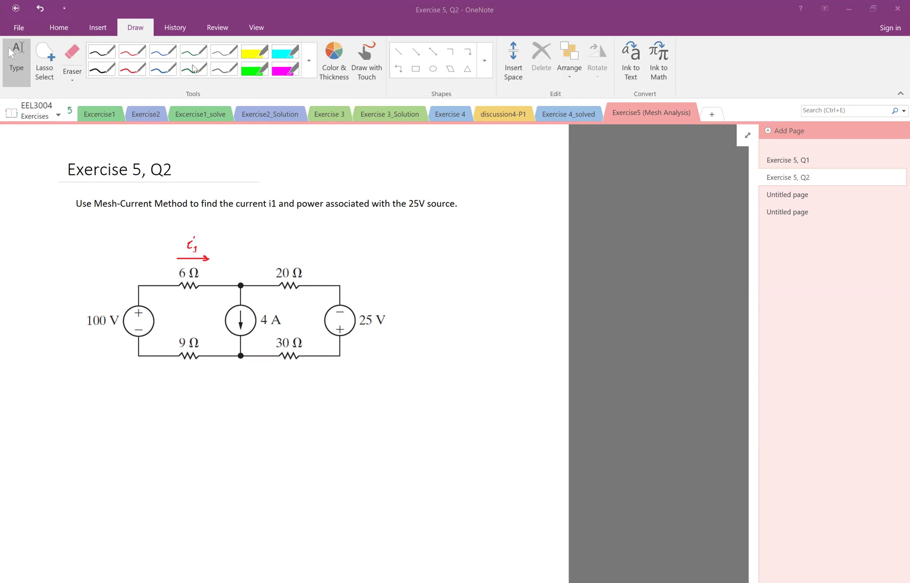
# With the green pen, draw clockwise ia and ib arrows in the left and right meshes, then write 'Mesh a: KVL'.
pyautogui.click(194, 71)
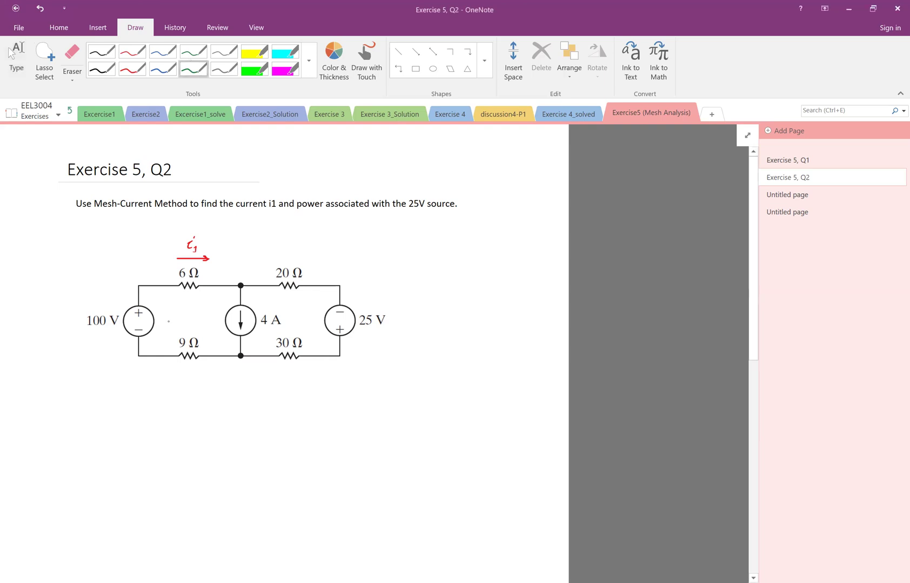
pyautogui.moveTo(168, 323)
pyautogui.mouseDown()
pyautogui.moveTo(173, 306)
pyautogui.moveTo(212, 316)
pyautogui.moveTo(183, 321)
pyautogui.moveTo(192, 322)
pyautogui.mouseUp()
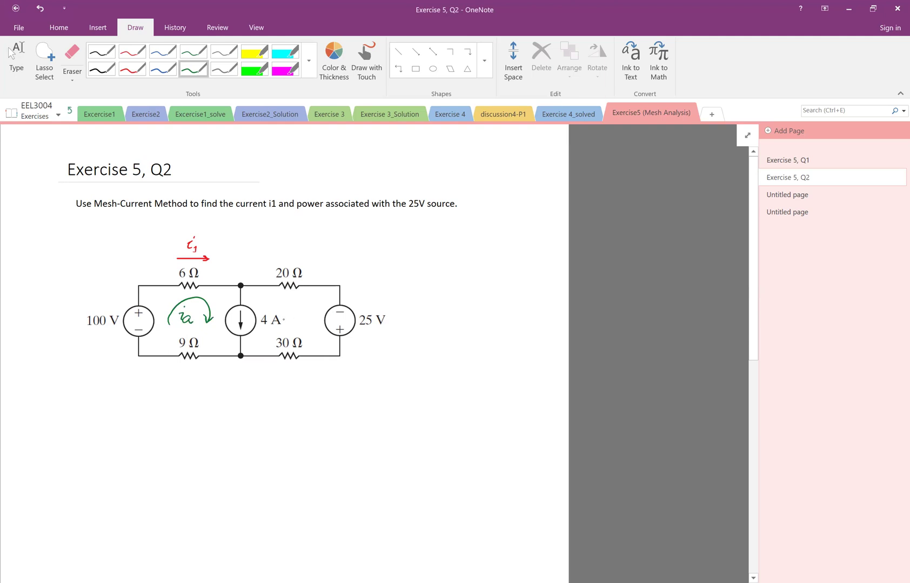
pyautogui.moveTo(285, 325)
pyautogui.mouseDown()
pyautogui.moveTo(295, 302)
pyautogui.moveTo(314, 323)
pyautogui.moveTo(300, 319)
pyautogui.moveTo(303, 327)
pyautogui.mouseUp()
pyautogui.moveTo(118, 350); pyautogui.dragTo(122, 357)
pyautogui.moveTo(17, 396)
pyautogui.mouseDown()
pyautogui.moveTo(53, 388)
pyautogui.moveTo(47, 396)
pyautogui.moveTo(80, 400)
pyautogui.moveTo(30, 415)
pyautogui.mouseUp()
pyautogui.moveTo(36, 406); pyautogui.dragTo(54, 416)
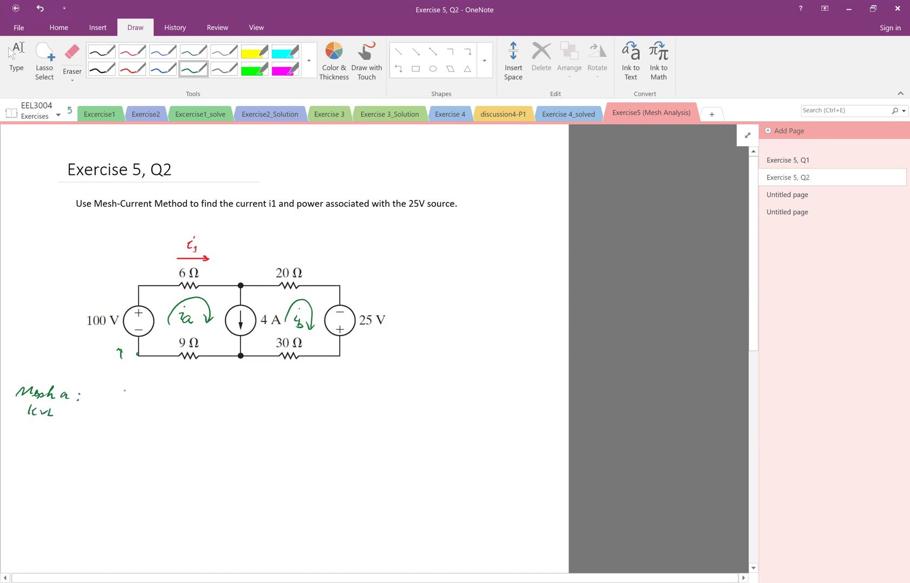
# Handwrite '−100 + 6 ia' in green ink next to the 'Mesh a:' label.
pyautogui.moveTo(117, 399); pyautogui.dragTo(170, 400)
pyautogui.moveTo(166, 396)
pyautogui.mouseDown()
pyautogui.moveTo(165, 409)
pyautogui.moveTo(181, 401)
pyautogui.mouseUp()
pyautogui.click(202, 390)
pyautogui.moveTo(198, 396); pyautogui.dragTo(214, 407)
pyautogui.click(254, 52)
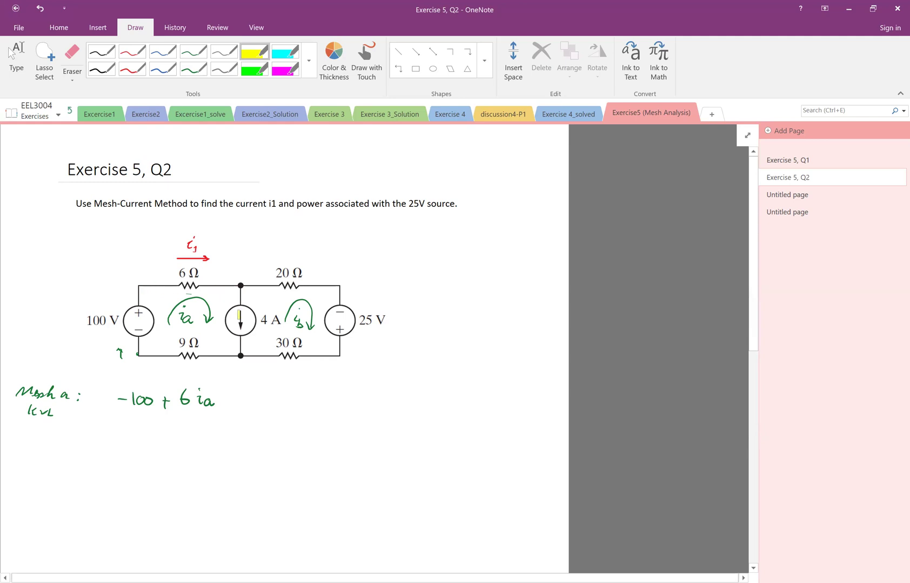
# Trace the circuit's outer loop in yellow, then add a green arrow labelled 'Supermesh'.
pyautogui.moveTo(133, 356)
pyautogui.mouseDown()
pyautogui.moveTo(138, 292)
pyautogui.moveTo(326, 284)
pyautogui.moveTo(339, 296)
pyautogui.moveTo(337, 357)
pyautogui.moveTo(137, 355)
pyautogui.mouseUp()
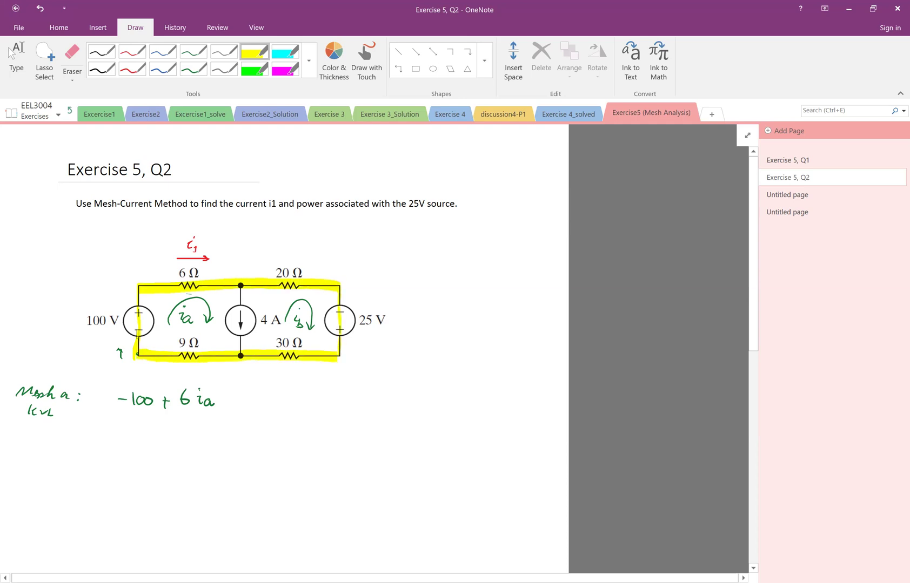
pyautogui.click(193, 69)
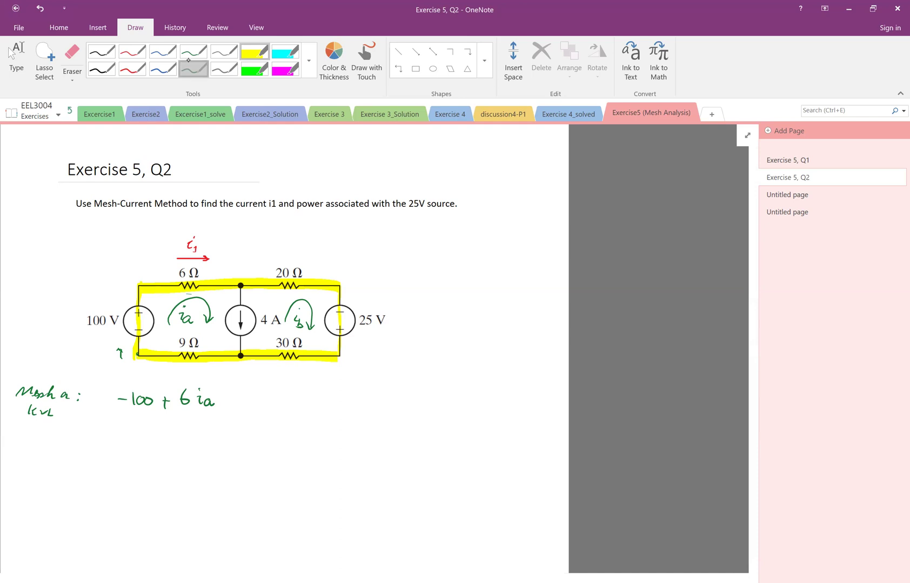
pyautogui.moveTo(353, 283)
pyautogui.mouseDown()
pyautogui.moveTo(409, 281)
pyautogui.moveTo(353, 283)
pyautogui.mouseUp()
pyautogui.moveTo(438, 275)
pyautogui.mouseDown()
pyautogui.moveTo(425, 287)
pyautogui.moveTo(446, 292)
pyautogui.moveTo(494, 333)
pyautogui.mouseUp()
pyautogui.click(455, 291)
pyautogui.click(497, 334)
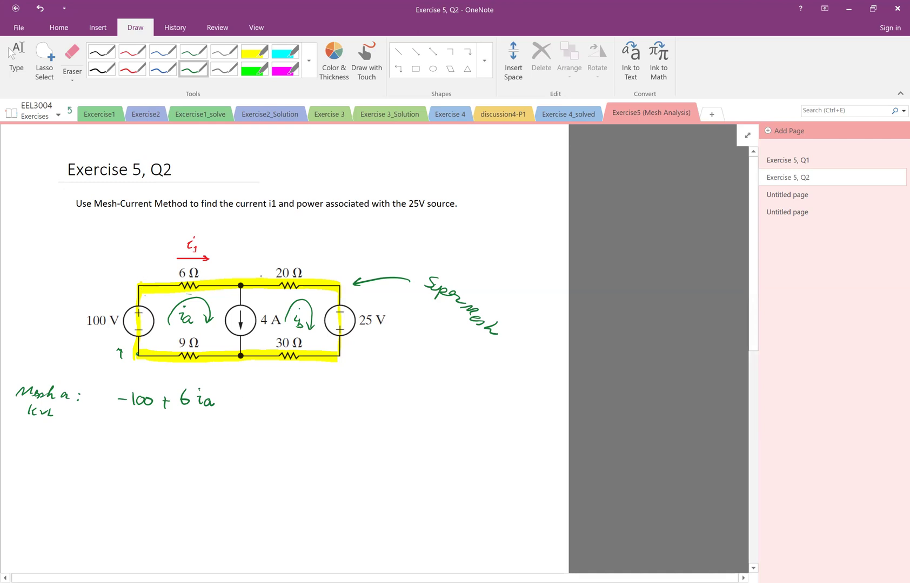
# Extend the KVL equation with '+ 20ib − 25 + 30ib + 9ia = 0'.
pyautogui.moveTo(232, 394)
pyautogui.mouseDown()
pyautogui.moveTo(232, 404)
pyautogui.moveTo(257, 405)
pyautogui.mouseUp()
pyautogui.moveTo(266, 399); pyautogui.dragTo(264, 400)
pyautogui.moveTo(283, 393)
pyautogui.mouseDown()
pyautogui.moveTo(301, 406)
pyautogui.moveTo(349, 407)
pyautogui.mouseUp()
pyautogui.moveTo(351, 396); pyautogui.dragTo(359, 396)
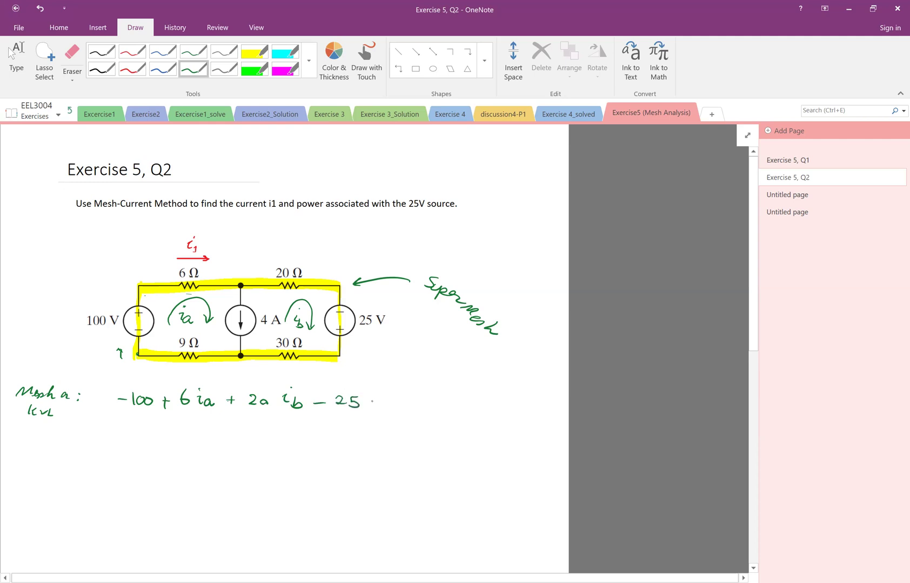
pyautogui.moveTo(370, 402); pyautogui.dragTo(404, 410)
pyautogui.moveTo(415, 399)
pyautogui.mouseDown()
pyautogui.moveTo(438, 404)
pyautogui.moveTo(434, 371)
pyautogui.moveTo(461, 402)
pyautogui.mouseUp()
pyautogui.moveTo(455, 396); pyautogui.dragTo(455, 411)
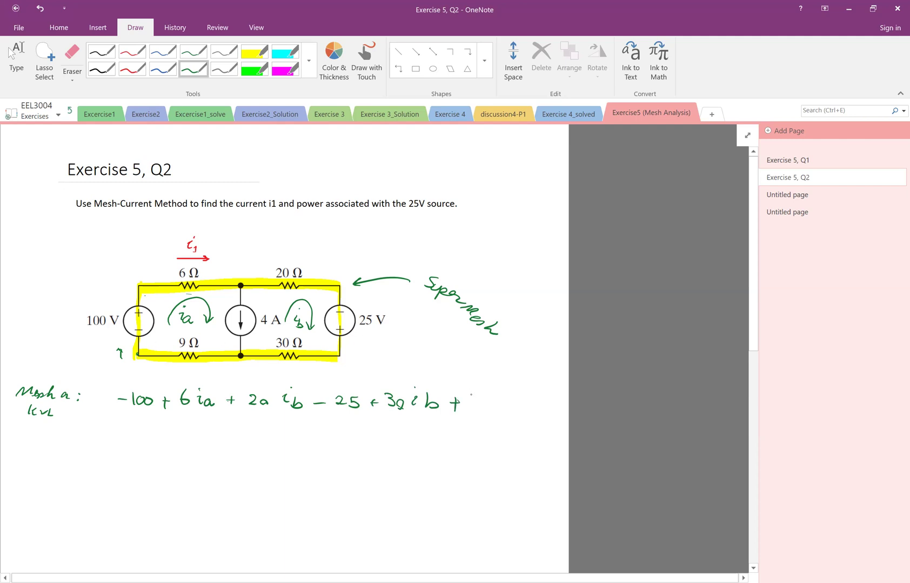
pyautogui.moveTo(473, 395)
pyautogui.mouseDown()
pyautogui.moveTo(471, 408)
pyautogui.moveTo(528, 404)
pyautogui.mouseUp()
# Underline the 6ia term and start the simplified line '15ia + 50ib' underneath.
pyautogui.moveTo(207, 412); pyautogui.dragTo(188, 413)
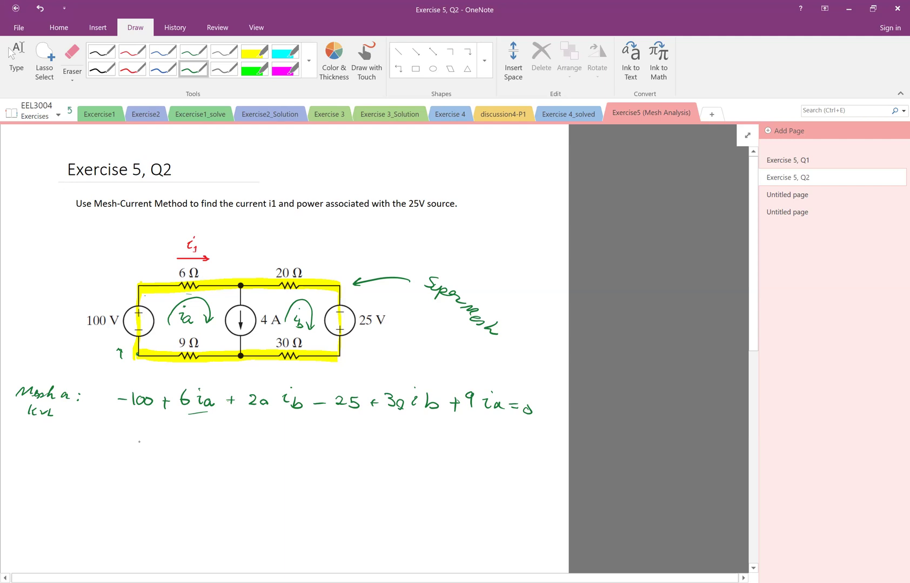
pyautogui.moveTo(123, 419)
pyautogui.mouseDown()
pyautogui.moveTo(118, 432)
pyautogui.moveTo(148, 454)
pyautogui.mouseUp()
pyautogui.moveTo(155, 444)
pyautogui.mouseDown()
pyautogui.moveTo(161, 455)
pyautogui.moveTo(165, 443)
pyautogui.mouseUp()
pyautogui.moveTo(169, 449); pyautogui.dragTo(188, 463)
pyautogui.moveTo(198, 454); pyautogui.dragTo(224, 457)
pyautogui.moveTo(238, 450); pyautogui.dragTo(261, 464)
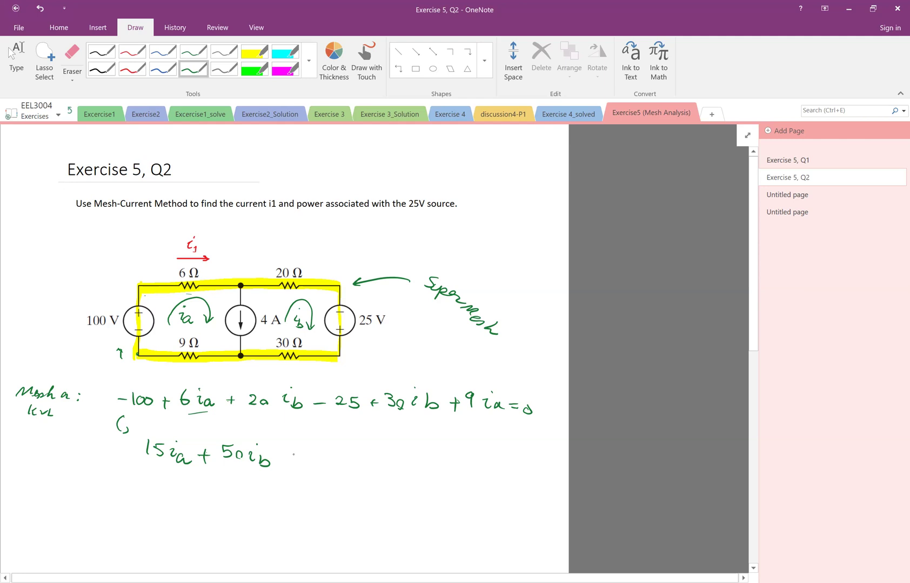
# Finish the simplified line as '15ia + 50ib = 125' and highlight the 4 A source green.
pyautogui.moveTo(292, 457)
pyautogui.mouseDown()
pyautogui.moveTo(338, 457)
pyautogui.moveTo(328, 463)
pyautogui.mouseUp()
pyautogui.click(254, 69)
pyautogui.moveTo(255, 323)
pyautogui.mouseDown()
pyautogui.moveTo(237, 305)
pyautogui.moveTo(230, 334)
pyautogui.moveTo(245, 308)
pyautogui.moveTo(225, 310)
pyautogui.mouseUp()
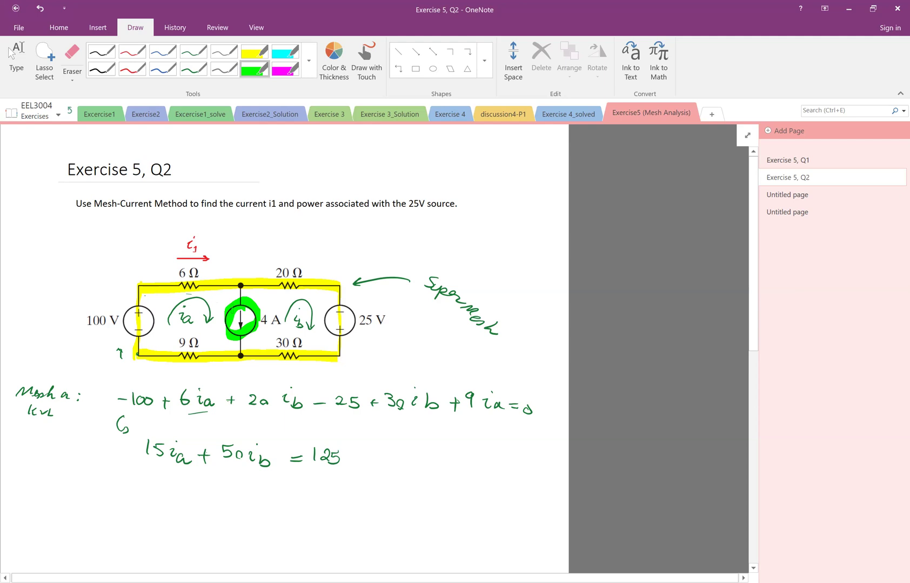
# Write the constraint 'ia − ib = 4 (Current Source' below in green ink.
pyautogui.click(193, 68)
pyautogui.moveTo(148, 491); pyautogui.dragTo(175, 506)
pyautogui.moveTo(193, 501)
pyautogui.mouseDown()
pyautogui.moveTo(227, 493)
pyautogui.moveTo(237, 507)
pyautogui.moveTo(307, 500)
pyautogui.mouseUp()
pyautogui.moveTo(300, 492); pyautogui.dragTo(300, 511)
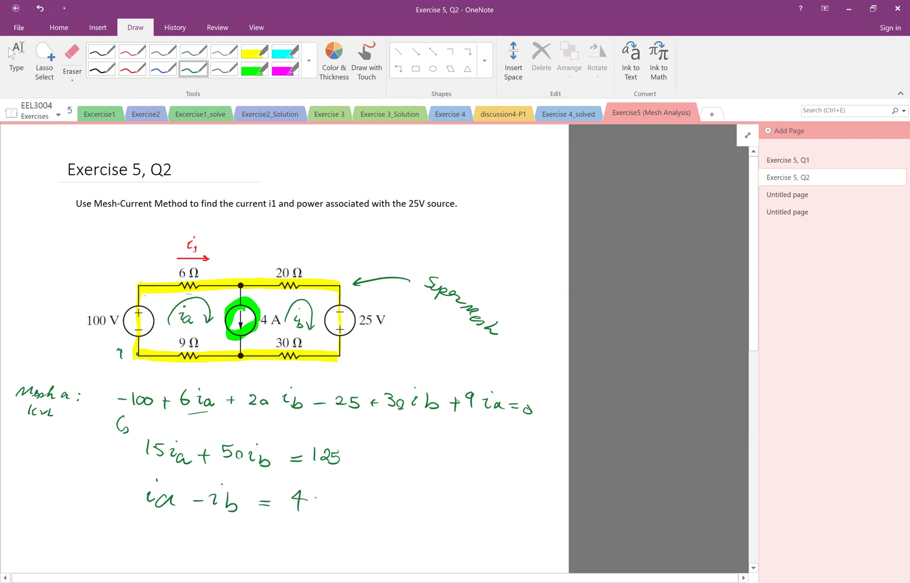
pyautogui.moveTo(350, 486)
pyautogui.mouseDown()
pyautogui.moveTo(365, 509)
pyautogui.moveTo(378, 497)
pyautogui.moveTo(362, 497)
pyautogui.moveTo(487, 515)
pyautogui.mouseUp()
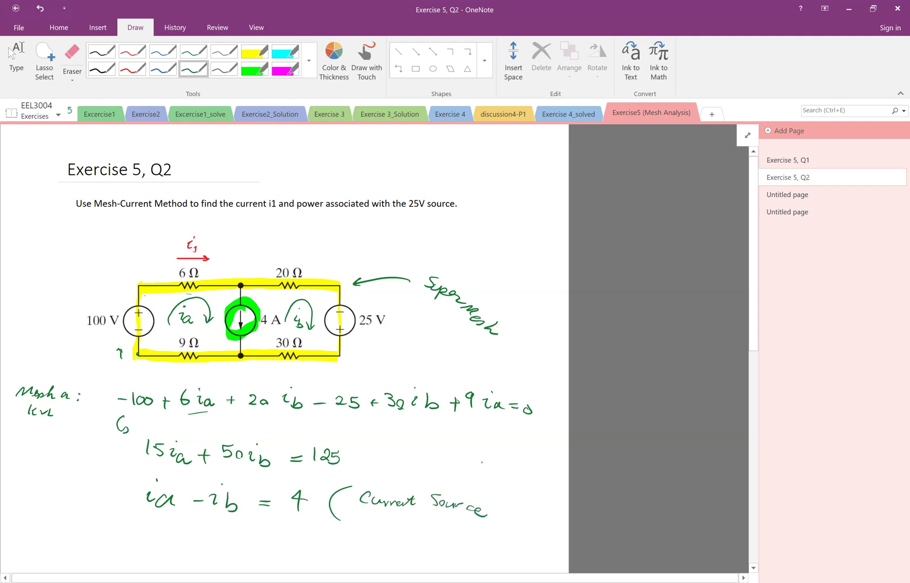
# Close the 'Current Source' parenthesis and sketch a current-source symbol labelled 4A.
pyautogui.scroll(-3, 395, 377)
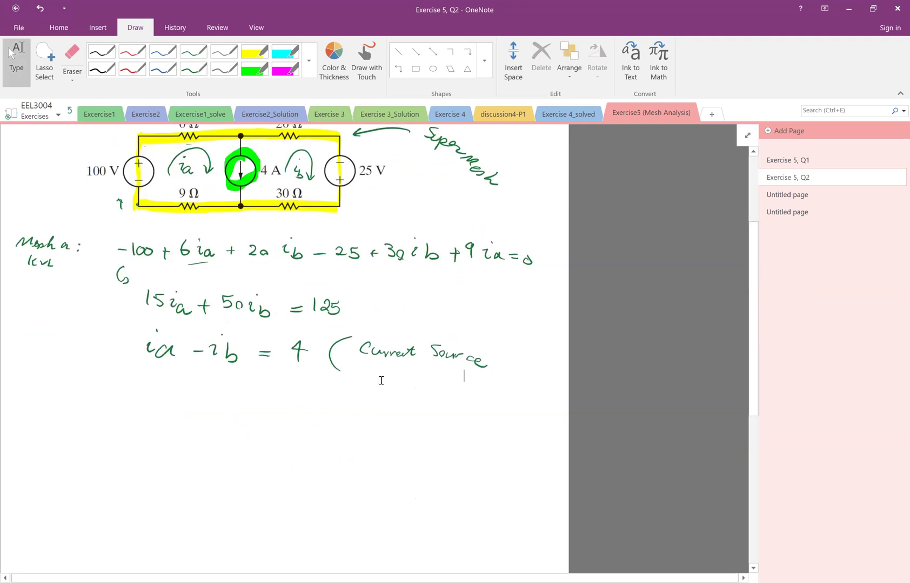
pyautogui.moveTo(491, 336); pyautogui.dragTo(493, 371)
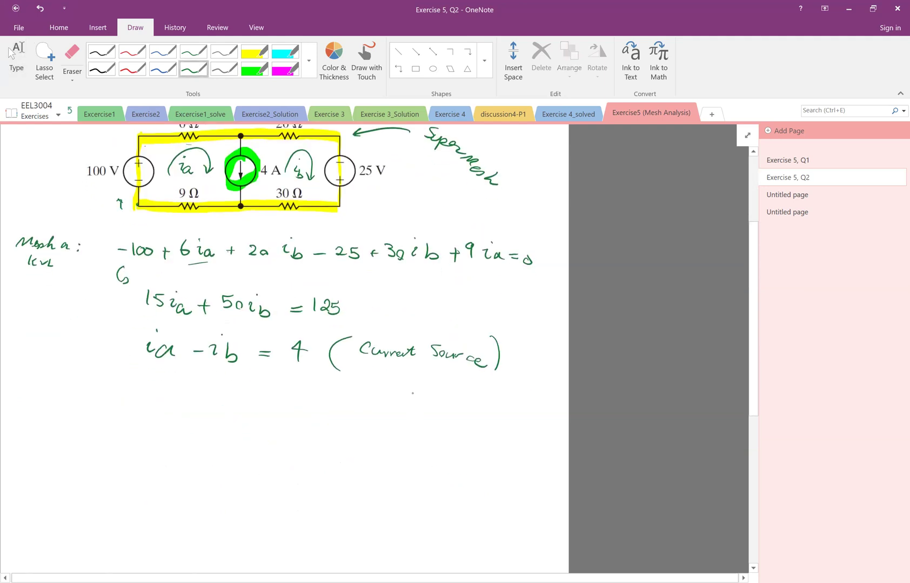
pyautogui.moveTo(425, 402); pyautogui.dragTo(430, 424)
pyautogui.click(405, 429)
pyautogui.moveTo(407, 405)
pyautogui.mouseDown()
pyautogui.moveTo(413, 425)
pyautogui.moveTo(400, 423)
pyautogui.mouseUp()
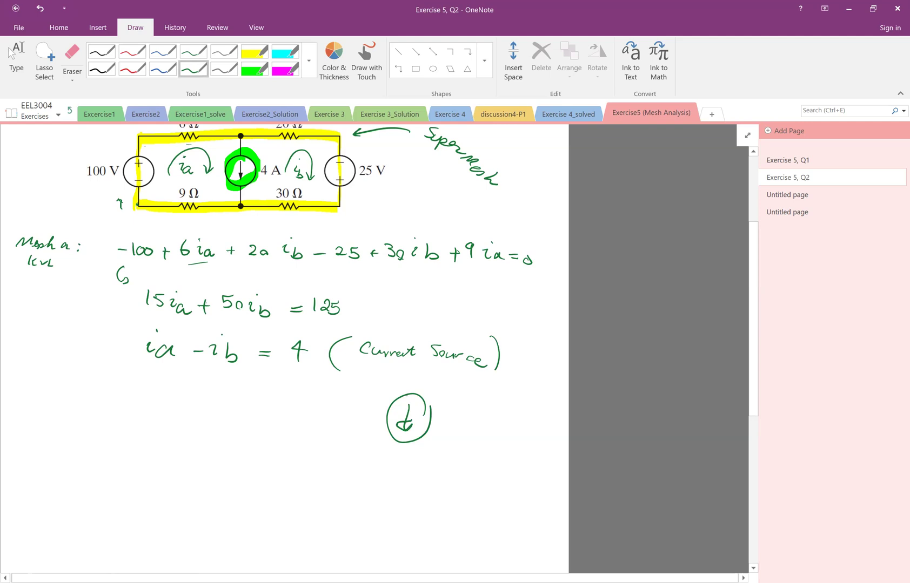
pyautogui.moveTo(411, 376); pyautogui.dragTo(410, 395)
pyautogui.moveTo(407, 443); pyautogui.dragTo(404, 462)
pyautogui.moveTo(425, 402)
pyautogui.mouseDown()
pyautogui.moveTo(426, 422)
pyautogui.moveTo(450, 421)
pyautogui.mouseUp()
pyautogui.moveTo(443, 412)
pyautogui.mouseDown()
pyautogui.moveTo(444, 429)
pyautogui.moveTo(456, 422)
pyautogui.mouseUp()
pyautogui.moveTo(454, 424); pyautogui.dragTo(460, 431)
# Add red ia and ib direction arrows beside the sketch and a green brace pairing the equations.
pyautogui.click(132, 68)
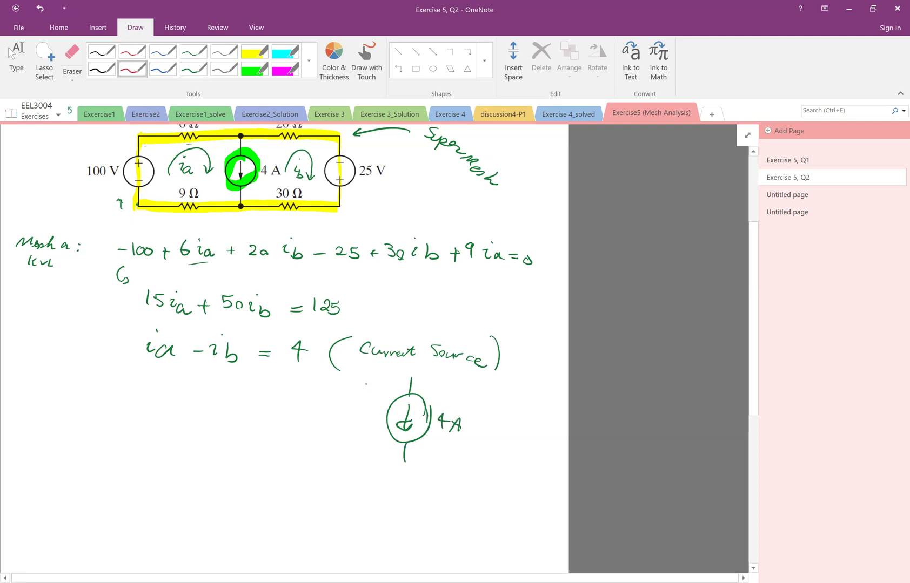
pyautogui.moveTo(356, 377)
pyautogui.mouseDown()
pyautogui.moveTo(373, 393)
pyautogui.moveTo(374, 427)
pyautogui.moveTo(342, 423)
pyautogui.moveTo(356, 432)
pyautogui.mouseUp()
pyautogui.click(350, 400)
pyautogui.moveTo(464, 470)
pyautogui.mouseDown()
pyautogui.moveTo(477, 403)
pyautogui.moveTo(484, 450)
pyautogui.mouseUp()
pyautogui.click(484, 423)
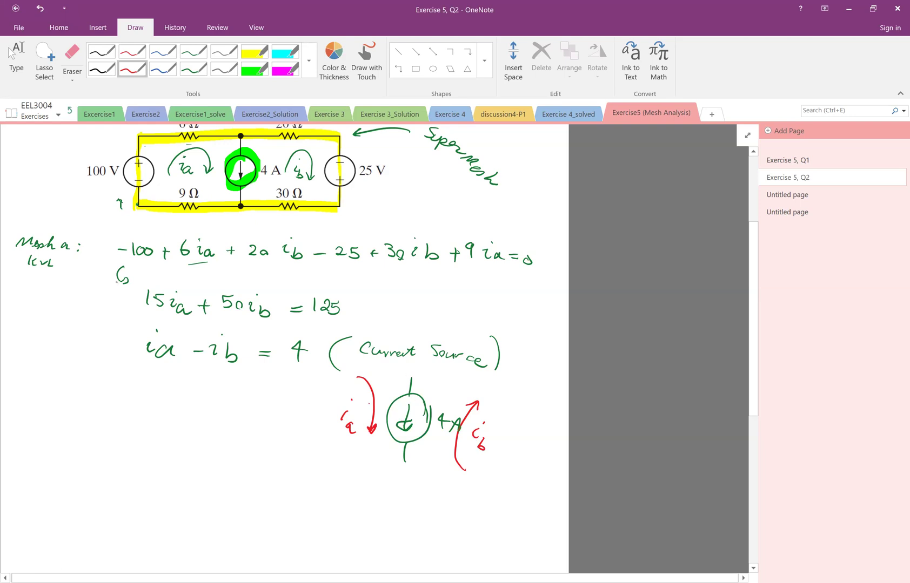
pyautogui.click(194, 69)
pyautogui.moveTo(138, 290); pyautogui.dragTo(130, 363)
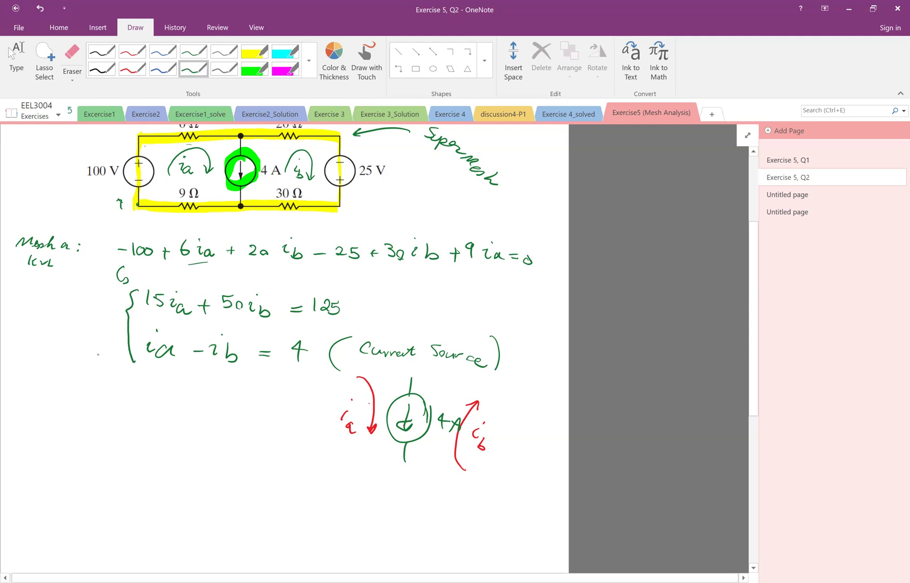
# In blue ink, draw the matrix-equation frame: coefficient bracket, unknowns vector [ia; ib], equals sign, right-hand bracket.
pyautogui.click(163, 69)
pyautogui.moveTo(105, 370)
pyautogui.mouseDown()
pyautogui.moveTo(46, 404)
pyautogui.moveTo(63, 439)
pyautogui.moveTo(95, 438)
pyautogui.moveTo(102, 490)
pyautogui.mouseUp()
pyautogui.moveTo(191, 442)
pyautogui.mouseDown()
pyautogui.moveTo(197, 476)
pyautogui.moveTo(181, 490)
pyautogui.mouseUp()
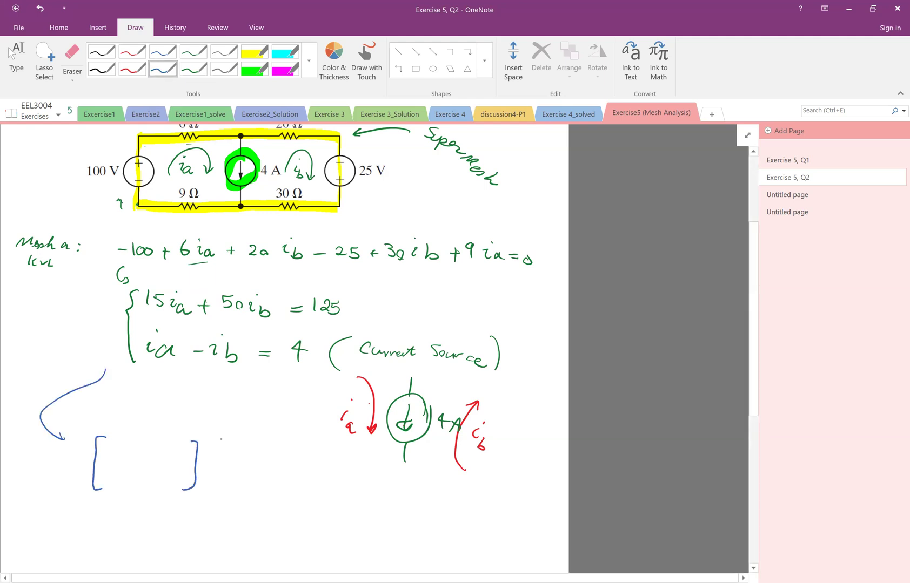
pyautogui.moveTo(218, 443)
pyautogui.mouseDown()
pyautogui.moveTo(216, 496)
pyautogui.moveTo(237, 453)
pyautogui.moveTo(247, 460)
pyautogui.moveTo(233, 491)
pyautogui.mouseUp()
pyautogui.moveTo(238, 477); pyautogui.dragTo(248, 492)
pyautogui.moveTo(254, 441)
pyautogui.mouseDown()
pyautogui.moveTo(260, 502)
pyautogui.moveTo(285, 473)
pyautogui.mouseUp()
pyautogui.moveTo(276, 478); pyautogui.dragTo(287, 479)
pyautogui.moveTo(302, 439); pyautogui.dragTo(292, 503)
pyautogui.moveTo(331, 444)
pyautogui.mouseDown()
pyautogui.moveTo(329, 494)
pyautogui.moveTo(314, 510)
pyautogui.mouseUp()
# Fill in the matrix entries 15, 50 / 1, −1 and the right-hand vector 125, 4.
pyautogui.moveTo(111, 439); pyautogui.dragTo(112, 448)
pyautogui.moveTo(120, 440); pyautogui.dragTo(122, 453)
pyautogui.moveTo(121, 441); pyautogui.dragTo(167, 451)
pyautogui.moveTo(168, 440); pyautogui.dragTo(182, 442)
pyautogui.moveTo(297, 442); pyautogui.dragTo(299, 457)
pyautogui.moveTo(302, 452); pyautogui.dragTo(313, 461)
pyautogui.moveTo(316, 451); pyautogui.dragTo(316, 462)
pyautogui.moveTo(317, 451); pyautogui.dragTo(324, 451)
pyautogui.moveTo(114, 467); pyautogui.dragTo(120, 477)
pyautogui.moveTo(160, 481); pyautogui.dragTo(174, 487)
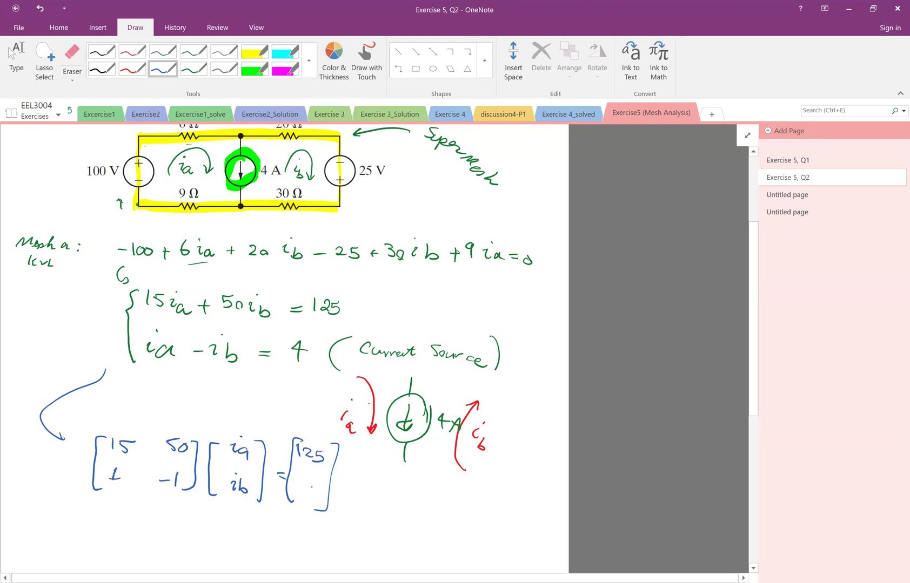
pyautogui.moveTo(309, 480)
pyautogui.mouseDown()
pyautogui.moveTo(318, 488)
pyautogui.moveTo(312, 497)
pyautogui.mouseUp()
# Erase and rewrite the poorly written 50, then box the matrix equation.
pyautogui.click(72, 54)
pyautogui.moveTo(165, 440)
pyautogui.mouseDown()
pyautogui.moveTo(176, 437)
pyautogui.moveTo(165, 449)
pyautogui.mouseUp()
pyautogui.click(162, 68)
pyautogui.moveTo(85, 419)
pyautogui.mouseDown()
pyautogui.moveTo(216, 424)
pyautogui.moveTo(350, 448)
pyautogui.moveTo(349, 532)
pyautogui.moveTo(128, 522)
pyautogui.moveTo(78, 482)
pyautogui.moveTo(86, 418)
pyautogui.mouseUp()
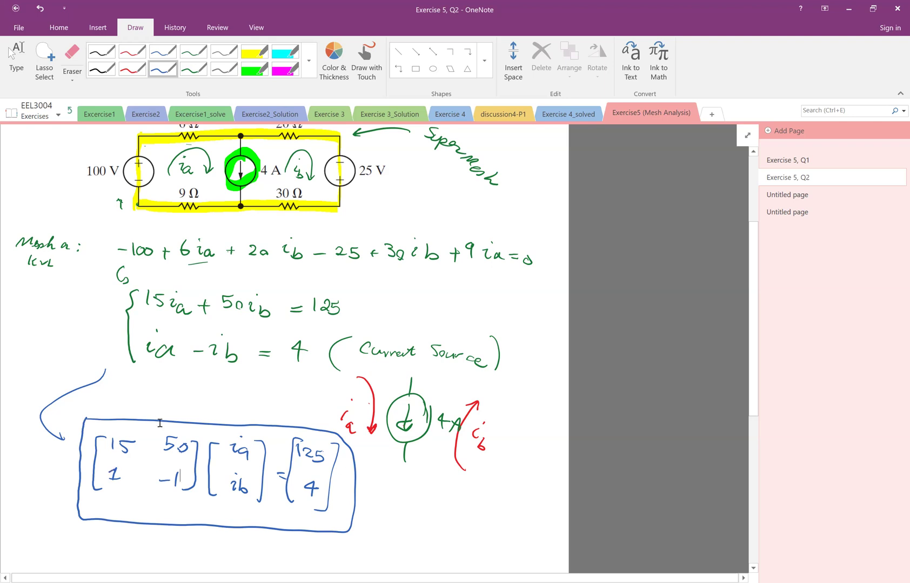
pyautogui.press('Escape')
pyautogui.scroll(-1, 243, 481)
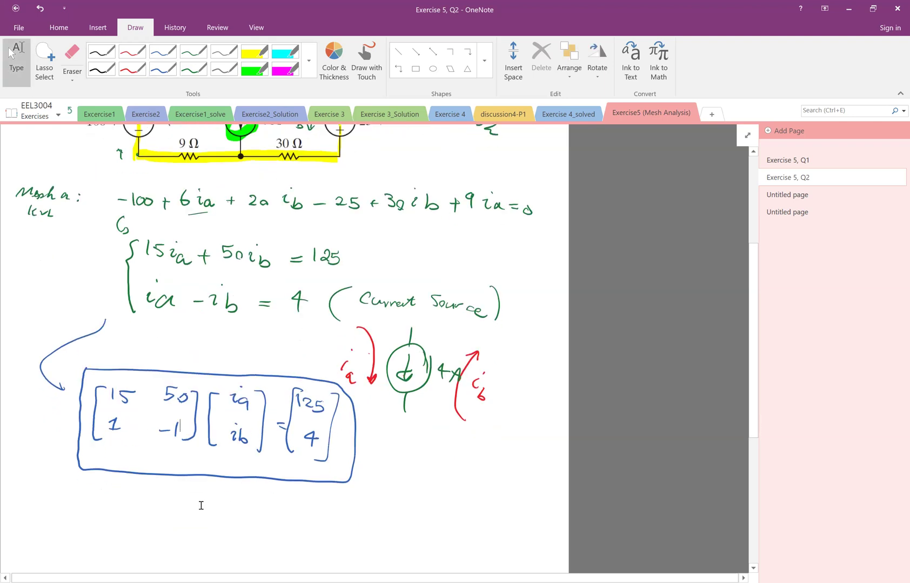
pyautogui.hotkey('alt', 'd')
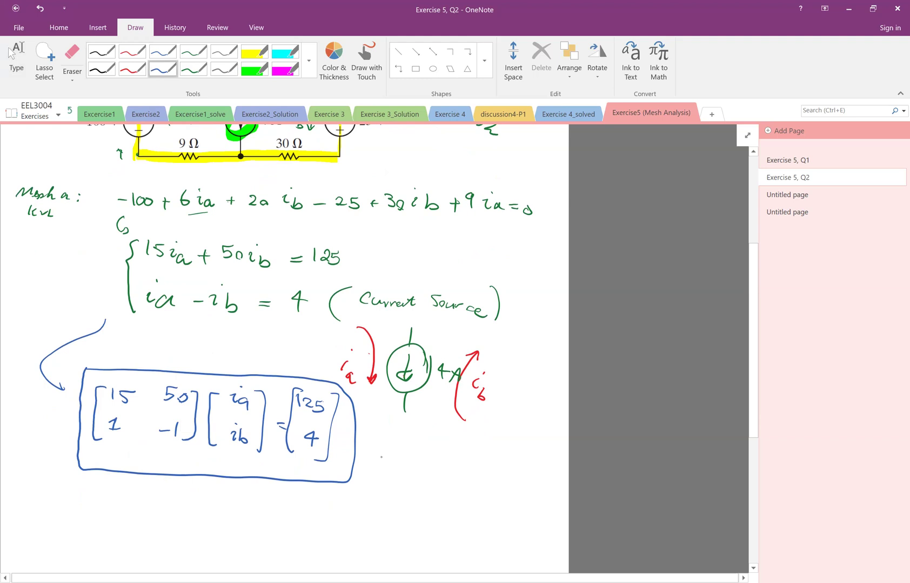
# Draw an arrow from the box to the results ia = 5 A and ib = 1 A.
pyautogui.moveTo(379, 458); pyautogui.dragTo(447, 462)
pyautogui.moveTo(454, 457)
pyautogui.mouseDown()
pyautogui.moveTo(472, 455)
pyautogui.moveTo(474, 466)
pyautogui.moveTo(435, 486)
pyautogui.moveTo(445, 488)
pyautogui.mouseUp()
pyautogui.moveTo(453, 485); pyautogui.dragTo(466, 481)
pyautogui.moveTo(470, 481)
pyautogui.mouseDown()
pyautogui.moveTo(476, 476)
pyautogui.moveTo(475, 490)
pyautogui.moveTo(483, 488)
pyautogui.mouseUp()
pyautogui.moveTo(494, 461); pyautogui.dragTo(504, 456)
pyautogui.moveTo(491, 490); pyautogui.dragTo(501, 481)
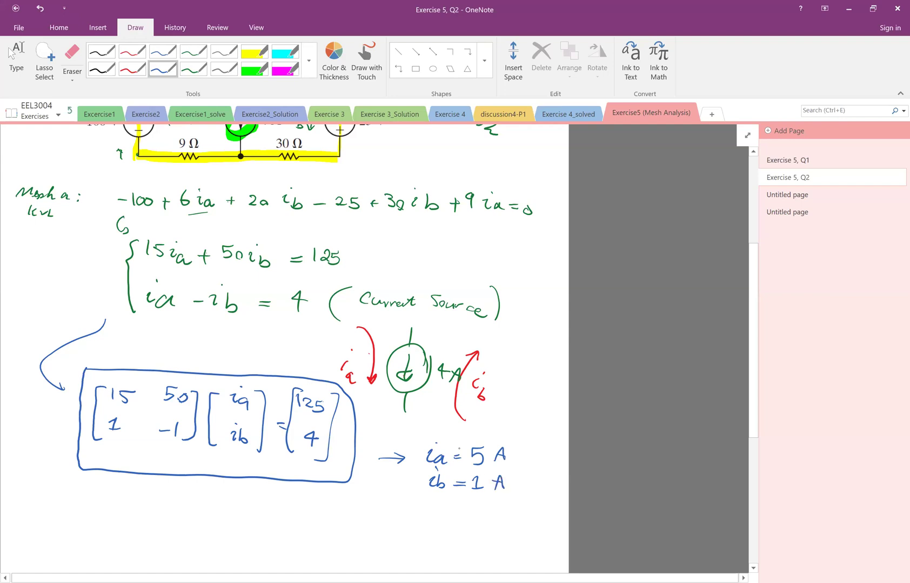
# Review the page, then draw a green upward current arrow with a '?' beside the 25 V source.
pyautogui.click(16, 59)
pyautogui.scroll(5, 378, 324)
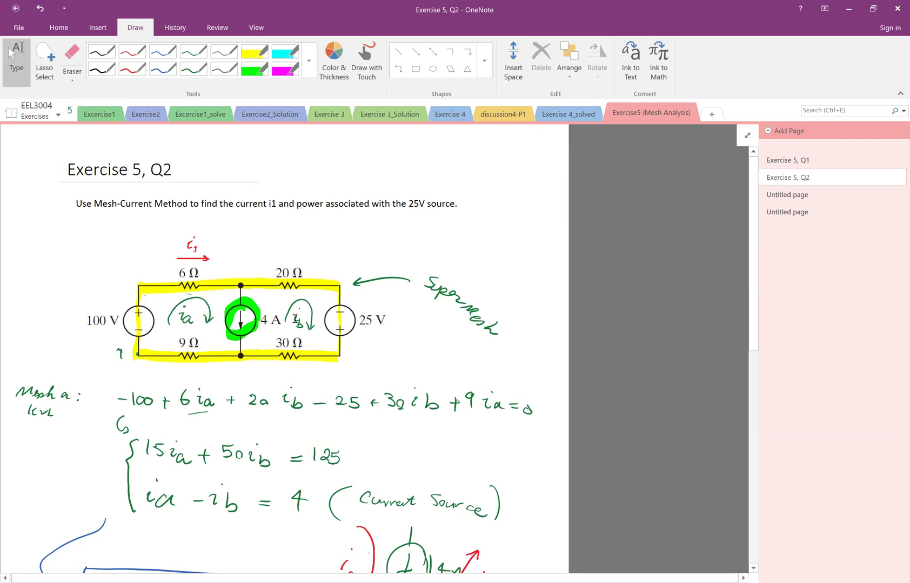
pyautogui.scroll(-2, 371, 296)
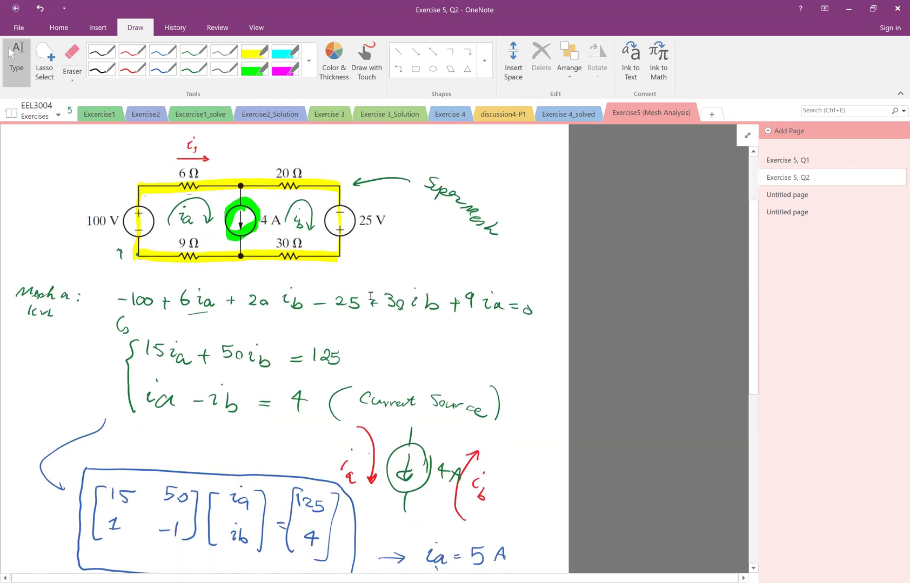
pyautogui.scroll(-1, 371, 296)
pyautogui.scroll(1, 367, 295)
pyautogui.scroll(-1, 352, 197)
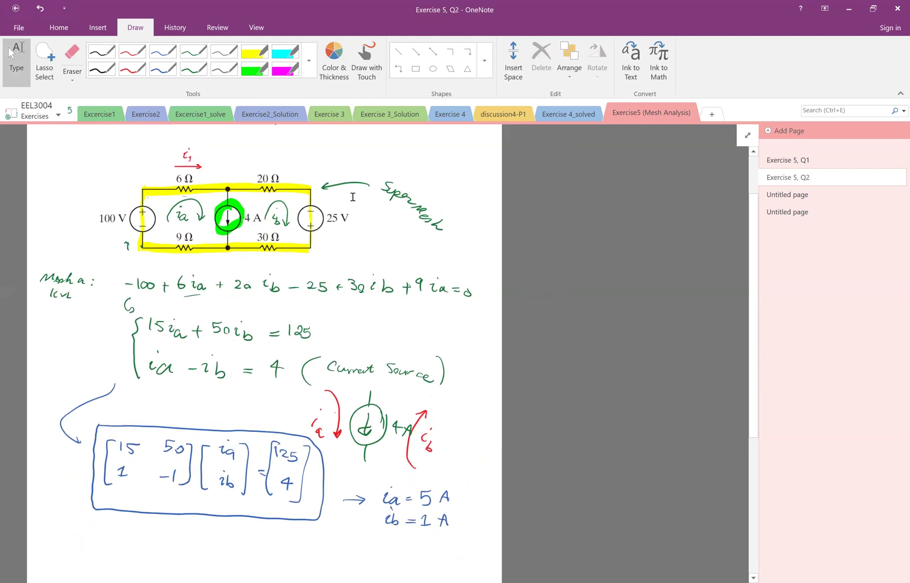
pyautogui.click(162, 68)
pyautogui.click(194, 69)
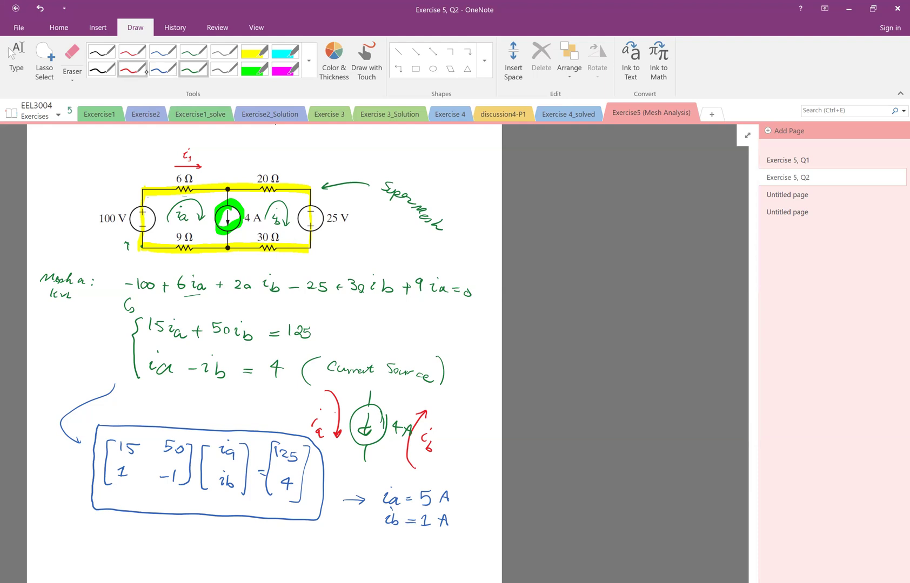
pyautogui.moveTo(353, 223)
pyautogui.mouseDown()
pyautogui.moveTo(354, 200)
pyautogui.moveTo(365, 224)
pyautogui.mouseUp()
pyautogui.click(366, 228)
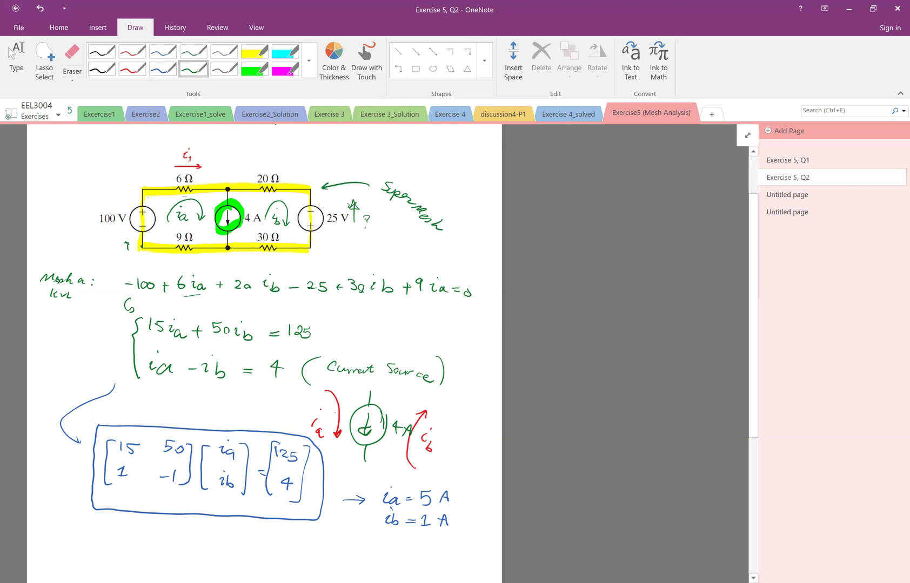
# Replace the question mark with a circled '−1 A' label.
pyautogui.click(72, 54)
pyautogui.click(366, 218)
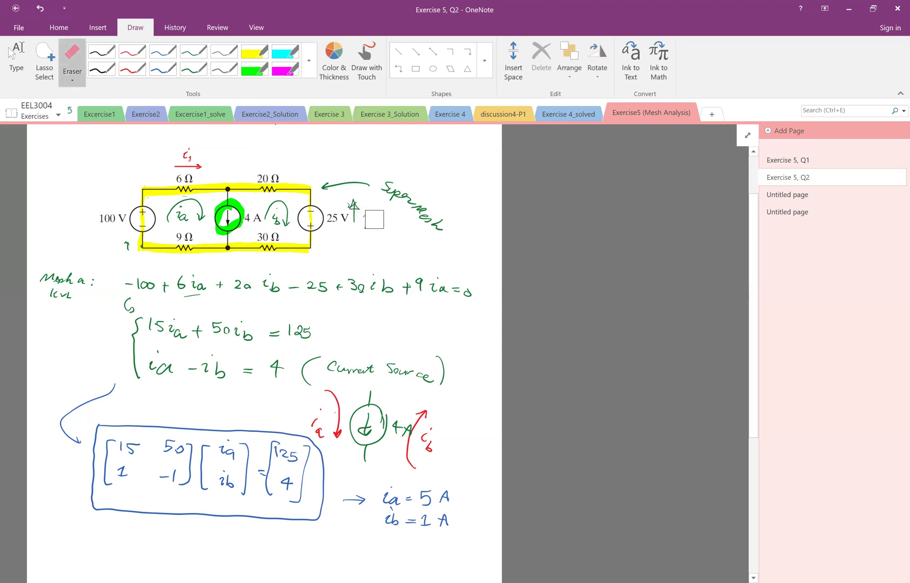
pyautogui.click(195, 69)
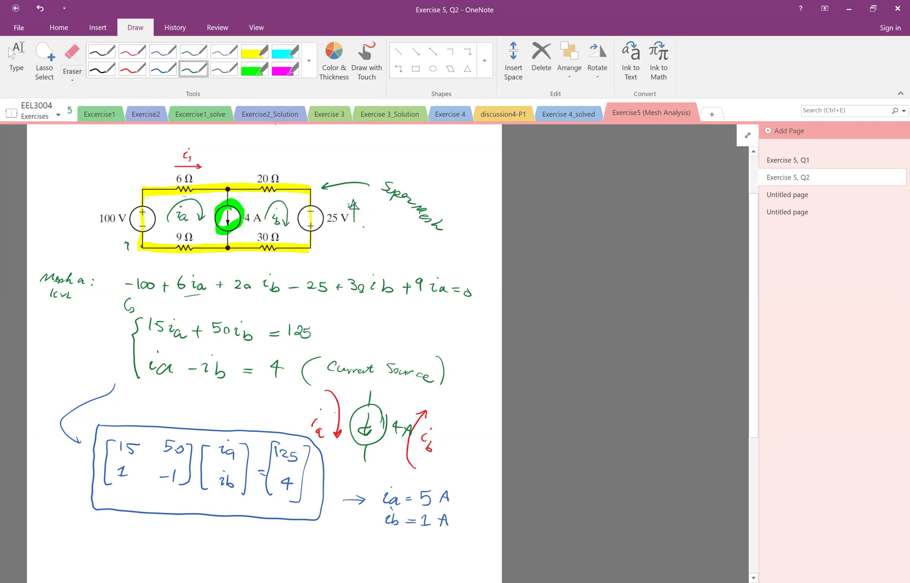
pyautogui.moveTo(356, 228)
pyautogui.mouseDown()
pyautogui.moveTo(387, 232)
pyautogui.moveTo(377, 194)
pyautogui.moveTo(393, 241)
pyautogui.mouseUp()
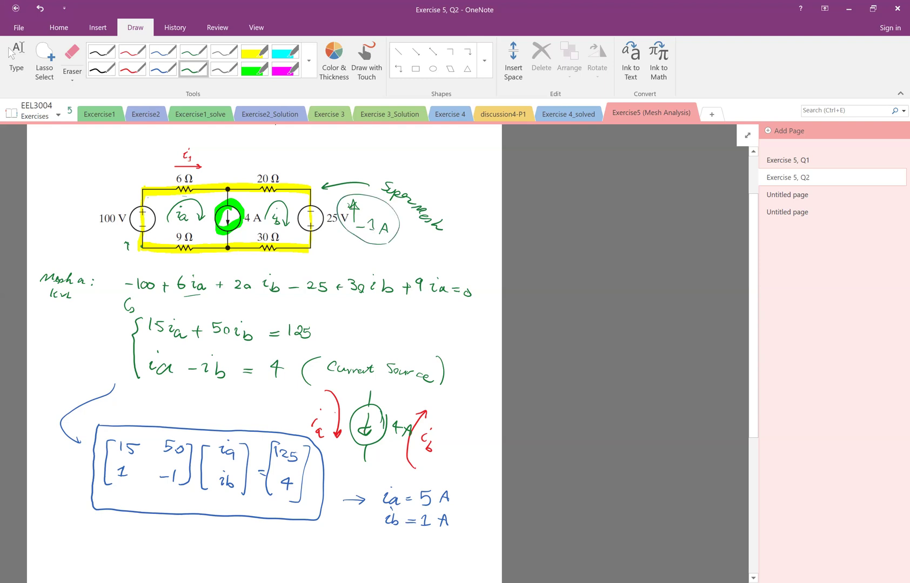
pyautogui.click(10, 50)
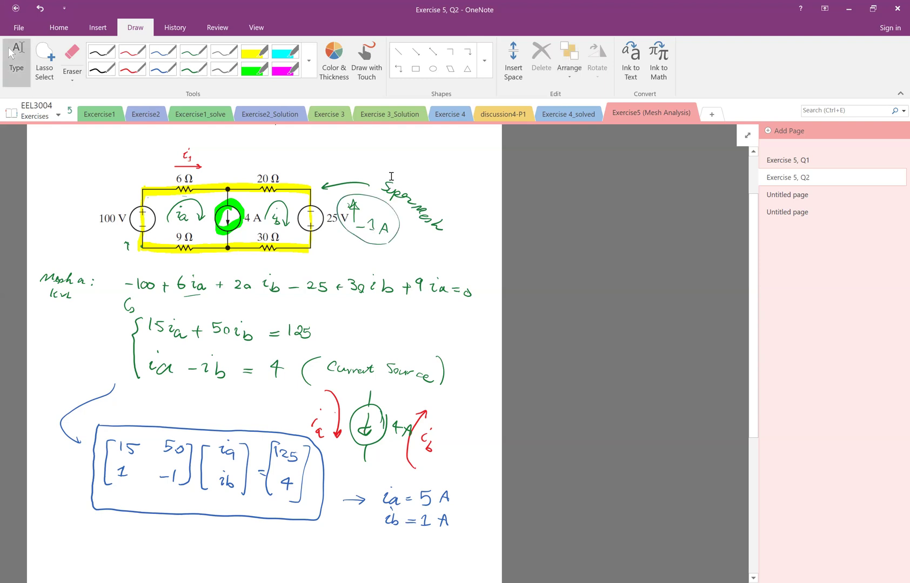
# Start 'P25V =' below the matrix box and sketch the 25 V source with a −1 A arrow.
pyautogui.scroll(-2, 10, 50)
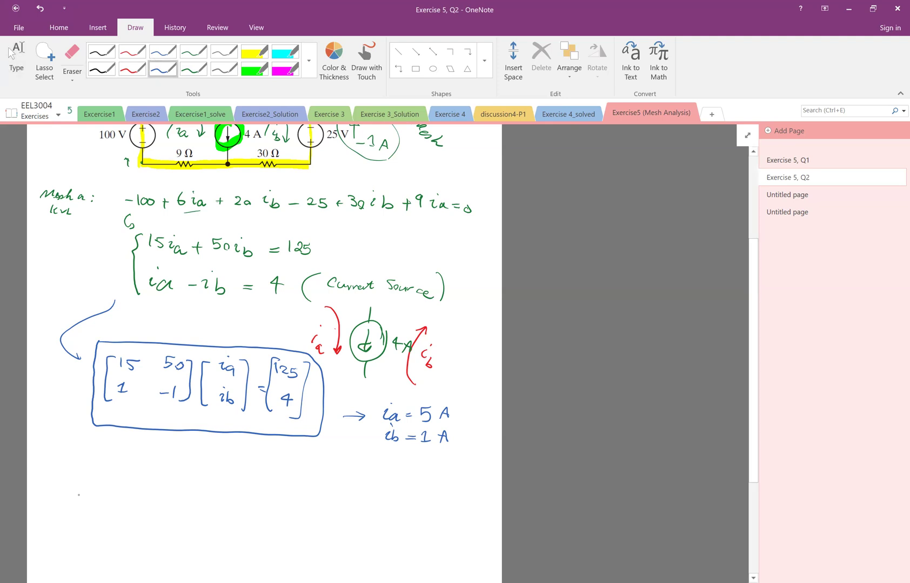
pyautogui.moveTo(67, 484); pyautogui.dragTo(71, 508)
pyautogui.moveTo(68, 484)
pyautogui.mouseDown()
pyautogui.moveTo(90, 515)
pyautogui.moveTo(125, 499)
pyautogui.mouseUp()
pyautogui.moveTo(117, 505); pyautogui.dragTo(125, 504)
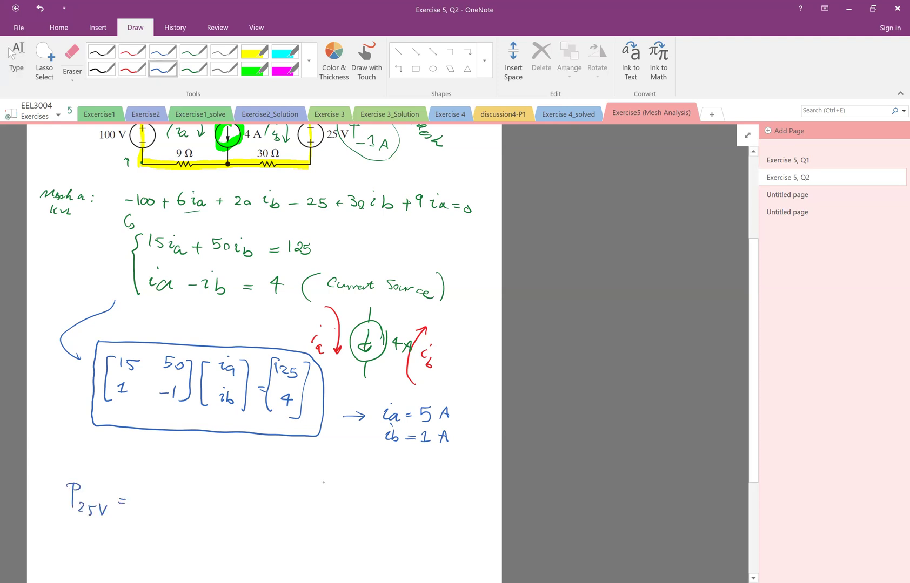
pyautogui.moveTo(322, 477)
pyautogui.mouseDown()
pyautogui.moveTo(334, 524)
pyautogui.moveTo(327, 531)
pyautogui.mouseUp()
pyautogui.moveTo(320, 510)
pyautogui.mouseDown()
pyautogui.moveTo(333, 508)
pyautogui.moveTo(328, 559)
pyautogui.mouseUp()
pyautogui.moveTo(271, 508)
pyautogui.mouseDown()
pyautogui.moveTo(283, 522)
pyautogui.moveTo(303, 498)
pyautogui.mouseUp()
pyautogui.moveTo(363, 542)
pyautogui.mouseDown()
pyautogui.moveTo(370, 503)
pyautogui.moveTo(395, 545)
pyautogui.moveTo(412, 548)
pyautogui.mouseUp()
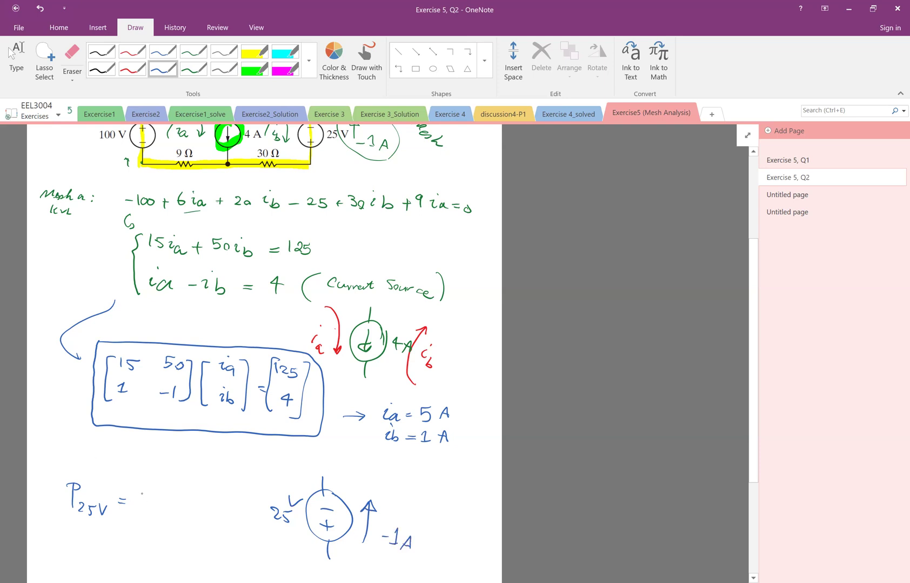
# Complete the power expression as 'P25V = 25(−1)'.
pyautogui.moveTo(140, 493); pyautogui.dragTo(154, 507)
pyautogui.moveTo(152, 494)
pyautogui.mouseDown()
pyautogui.moveTo(179, 513)
pyautogui.moveTo(189, 503)
pyautogui.mouseUp()
pyautogui.moveTo(190, 495); pyautogui.dragTo(201, 508)
pyautogui.moveTo(206, 487); pyautogui.dragTo(208, 507)
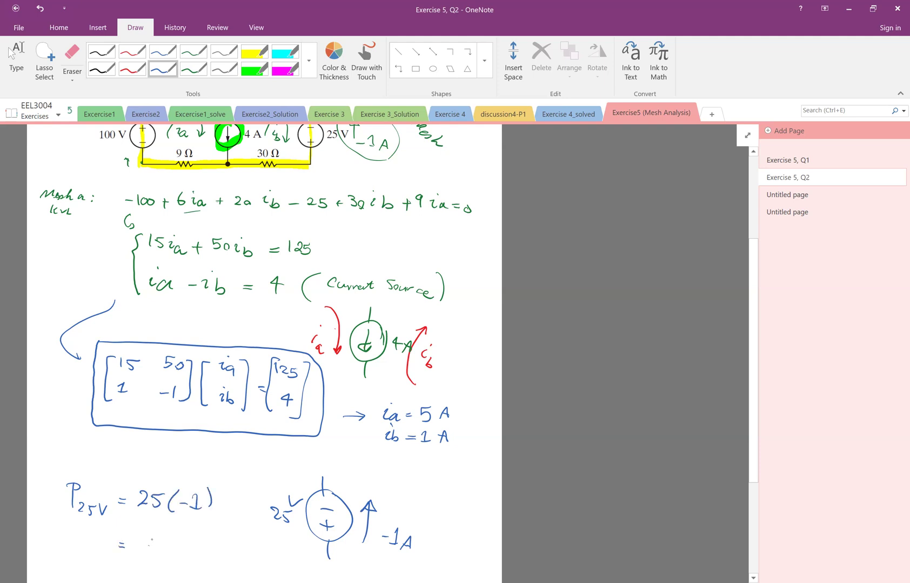